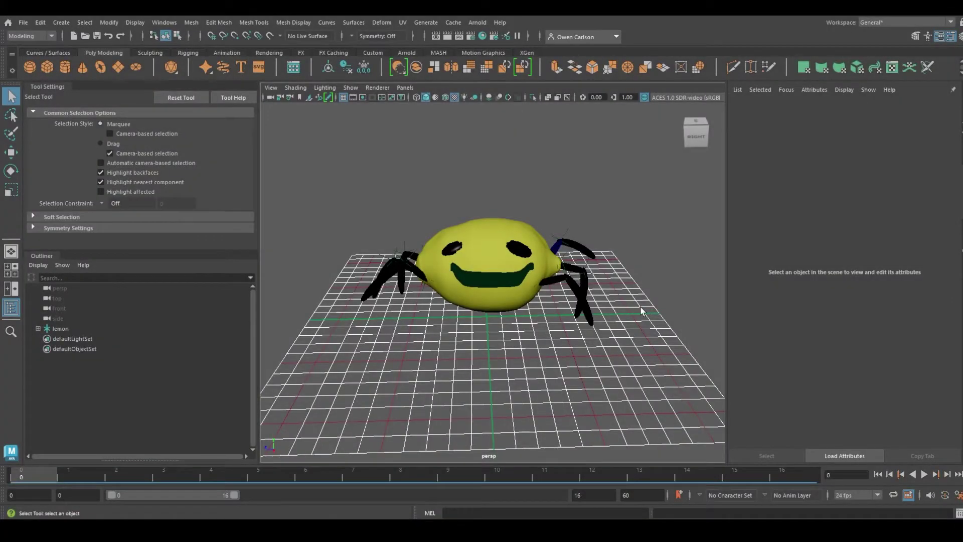
# Step: Preview the lemon character's walk animation through its 16 frames and return the timeline to frame 0
pyautogui.keyDown('alt'); pyautogui.moveTo(629, 303); pyautogui.dragTo(572, 296); pyautogui.keyUp('alt')
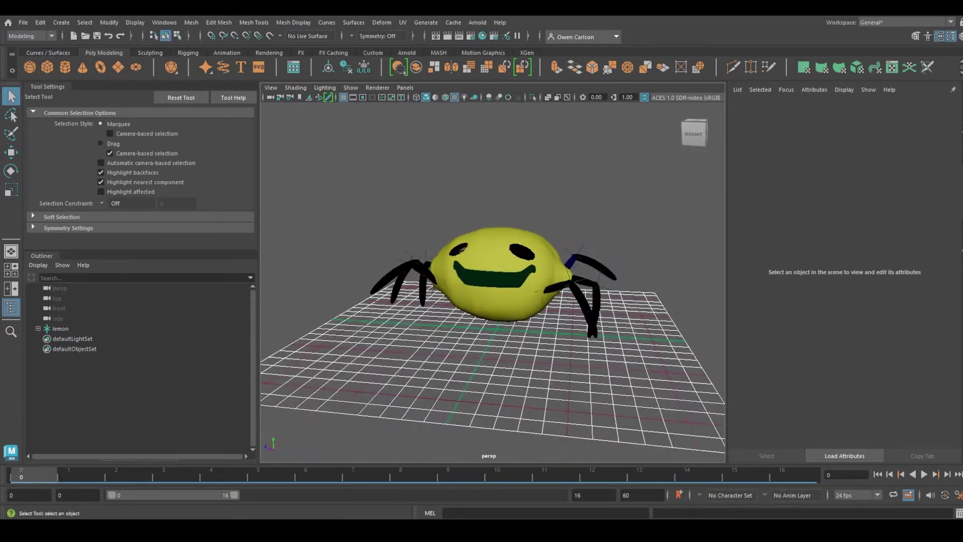
pyautogui.click(923, 474)
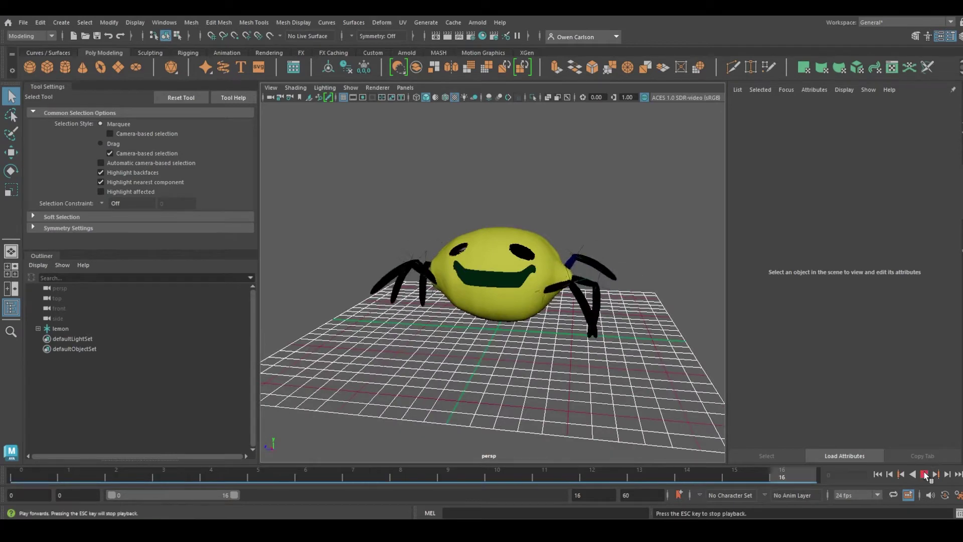
pyautogui.click(923, 474)
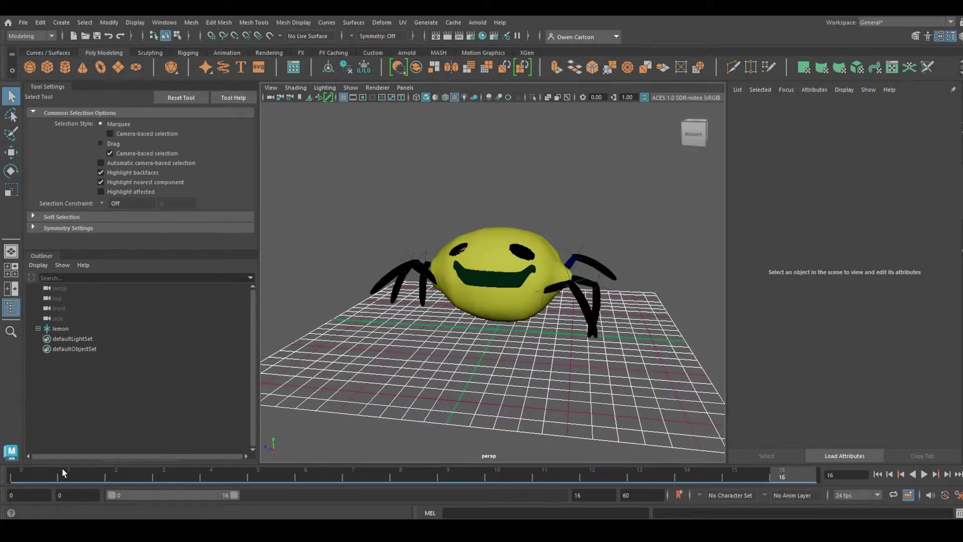
pyautogui.click(43, 470)
# Step: Select the whole lemon character including its legs and open the Game Exporter set to Export Selection with Animation enabled
pyautogui.keyDown('alt'); pyautogui.moveTo(665, 273); pyautogui.dragTo(686, 290); pyautogui.keyUp('alt')
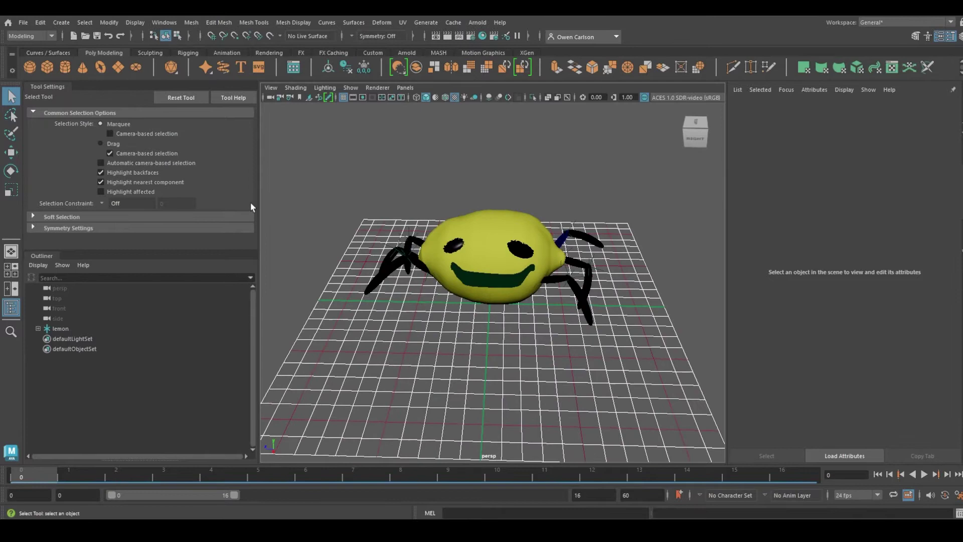
pyautogui.moveTo(329, 164); pyautogui.dragTo(698, 361)
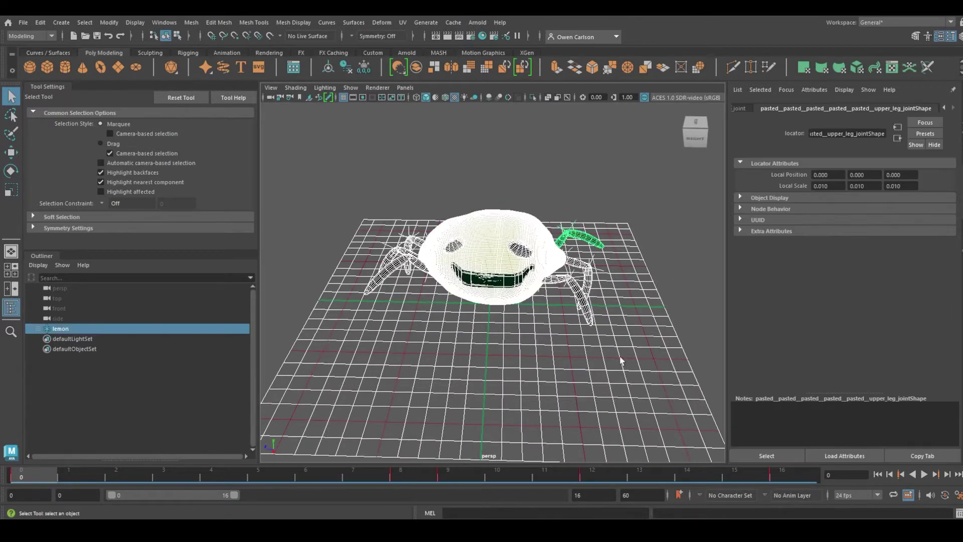
pyautogui.moveTo(568, 318)
pyautogui.keyDown('alt'); pyautogui.mouseDown()
pyautogui.moveTo(523, 305)
pyautogui.moveTo(561, 310)
pyautogui.mouseUp(); pyautogui.keyUp('alt')
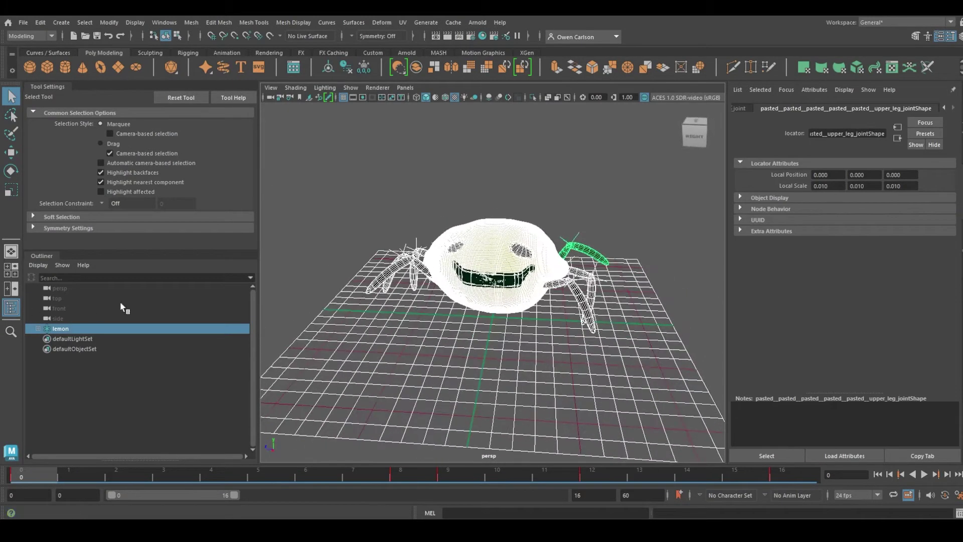
pyautogui.click(25, 27)
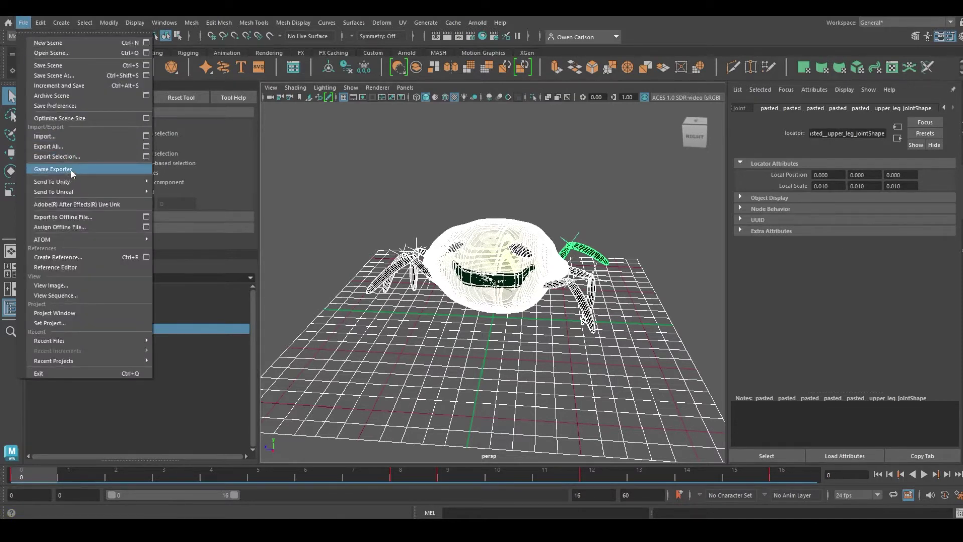
pyautogui.click(71, 170)
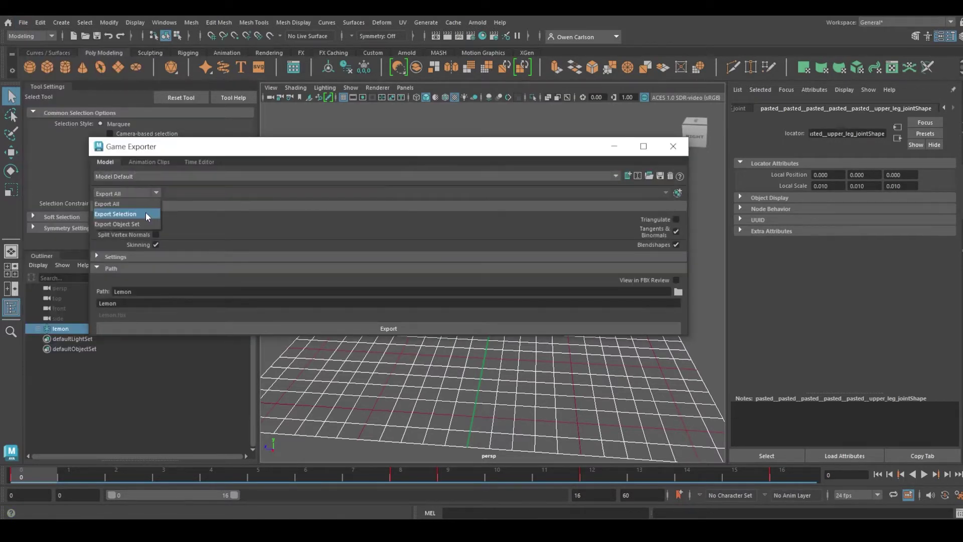
pyautogui.click(120, 267)
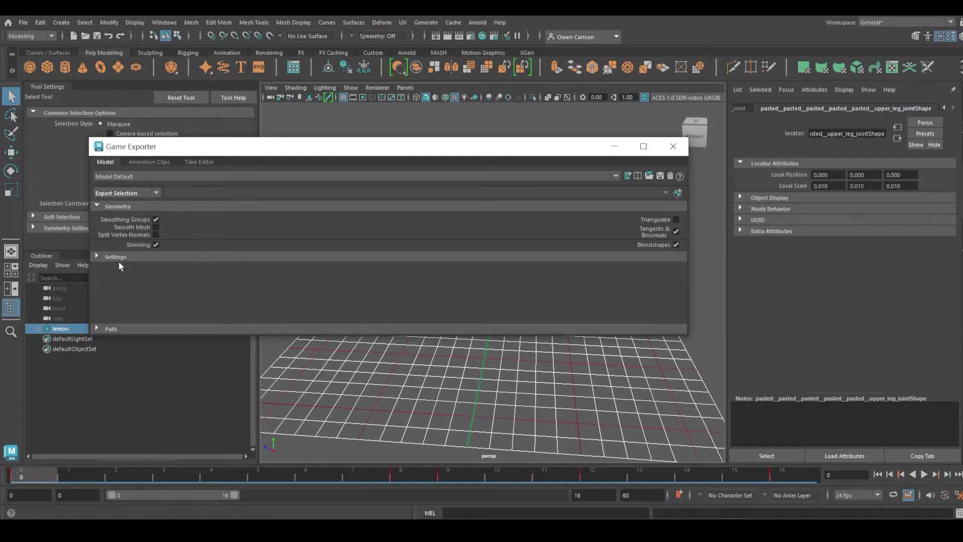
pyautogui.click(102, 257)
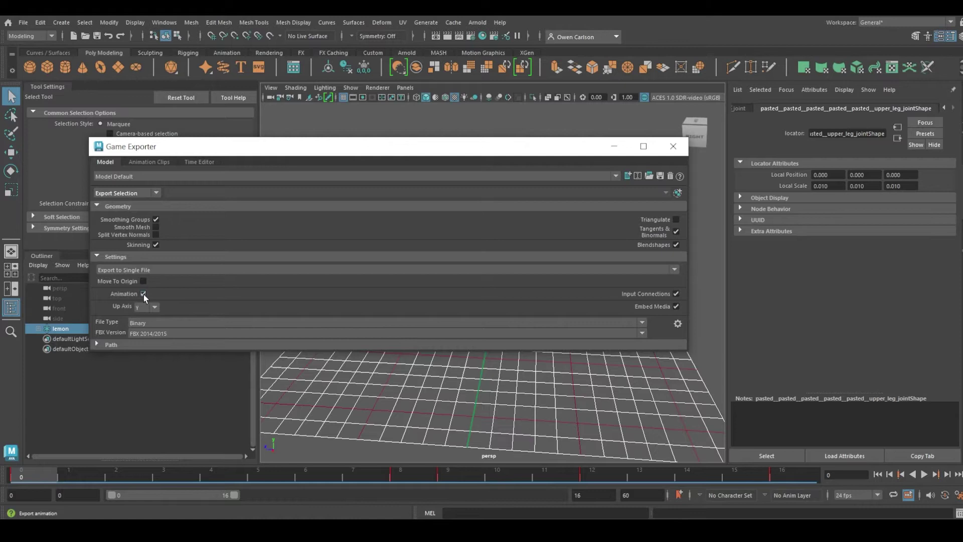
# Step: Set the model export to FBX 2014/2015, with the Lemon folder as its path and Lemon2 as the file name
pyautogui.click(97, 344)
pyautogui.click(188, 333)
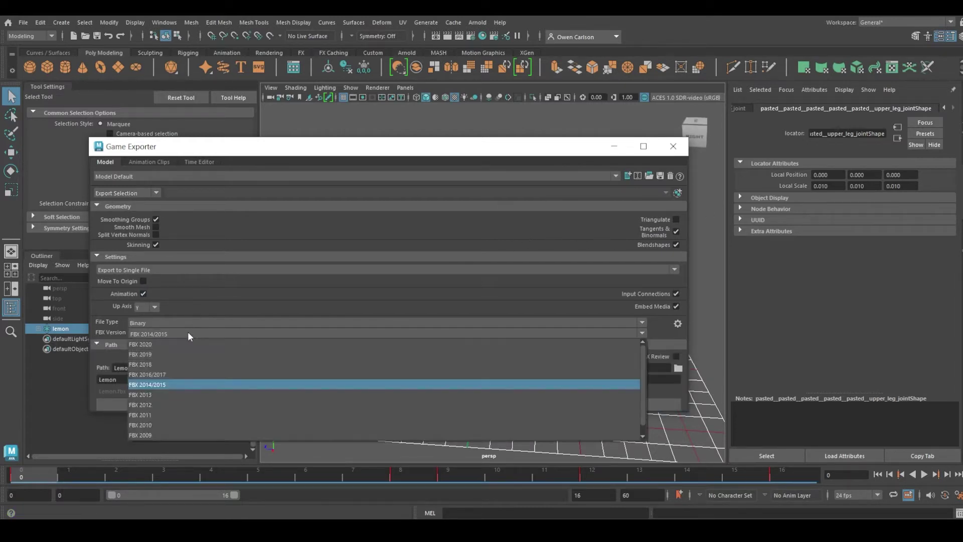
pyautogui.click(157, 384)
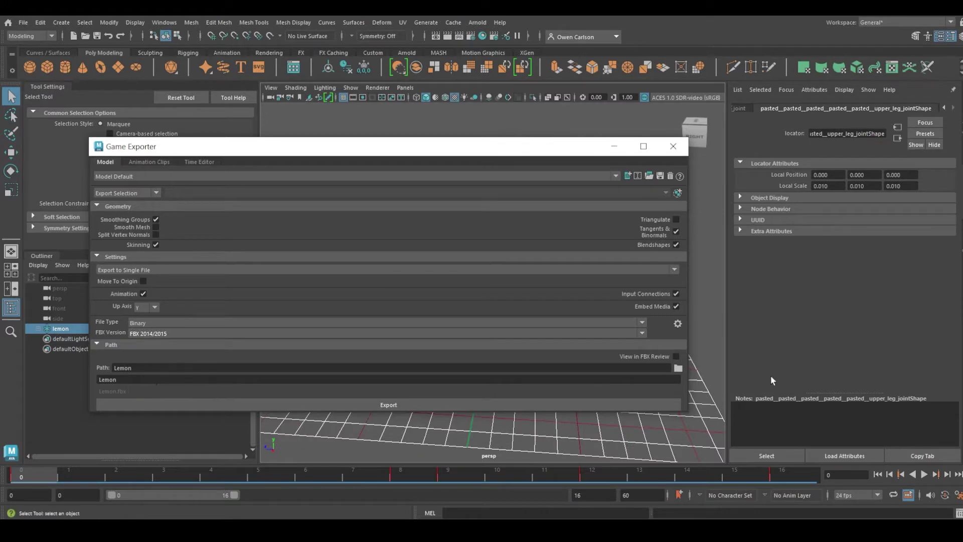
pyautogui.click(678, 369)
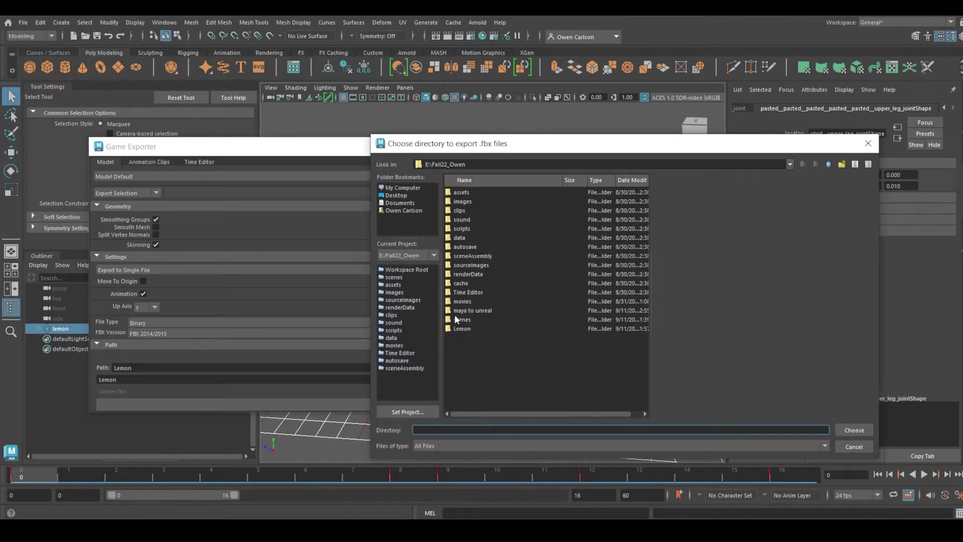
pyautogui.click(462, 328)
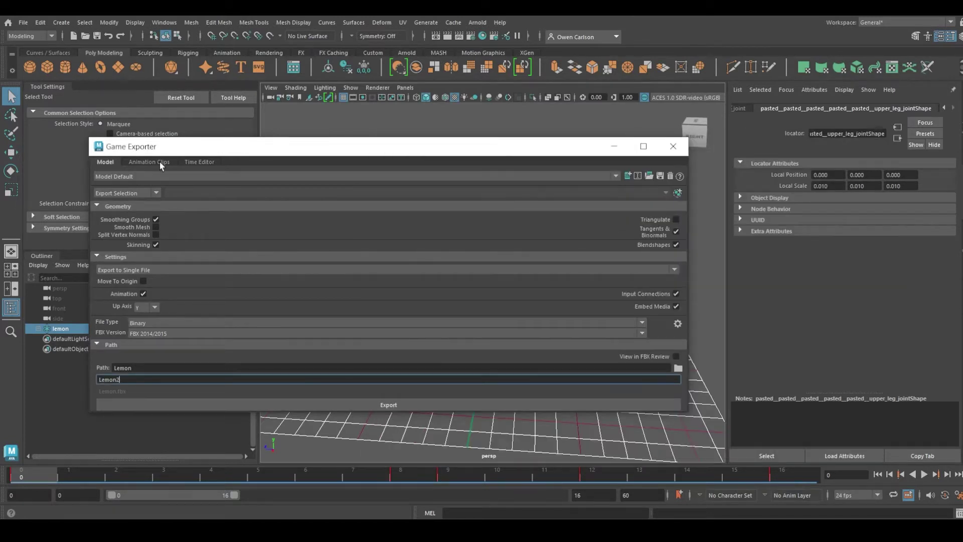
# Step: Set the animation clip export to Export Selection and replace the existing clip with a new one named LemonAnimation, frames 0 to 16
pyautogui.click(160, 162)
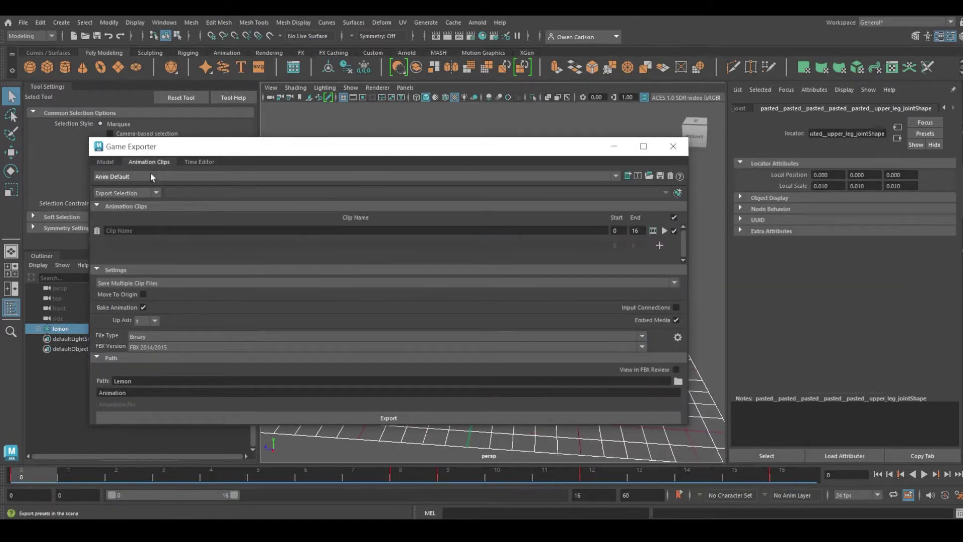
pyautogui.click(137, 197)
pyautogui.click(137, 197)
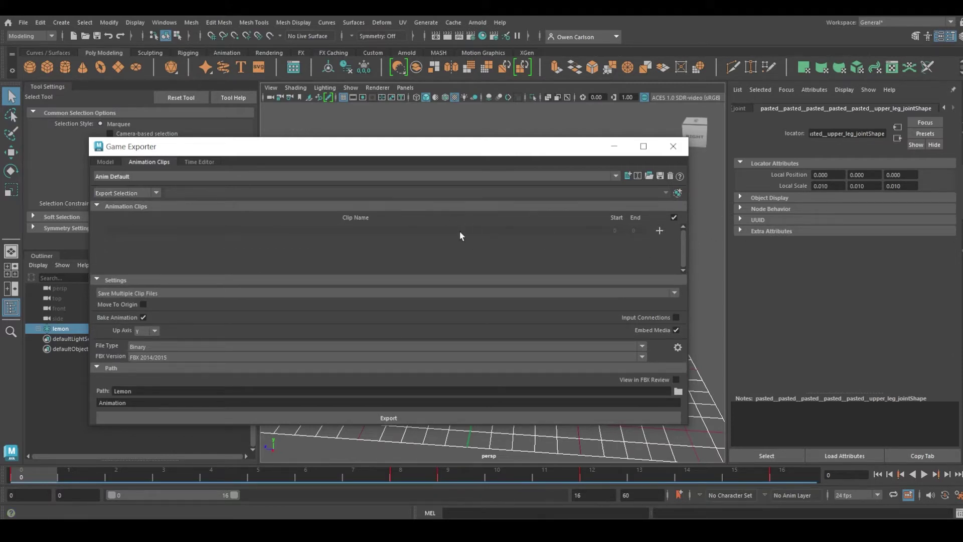
pyautogui.click(659, 231)
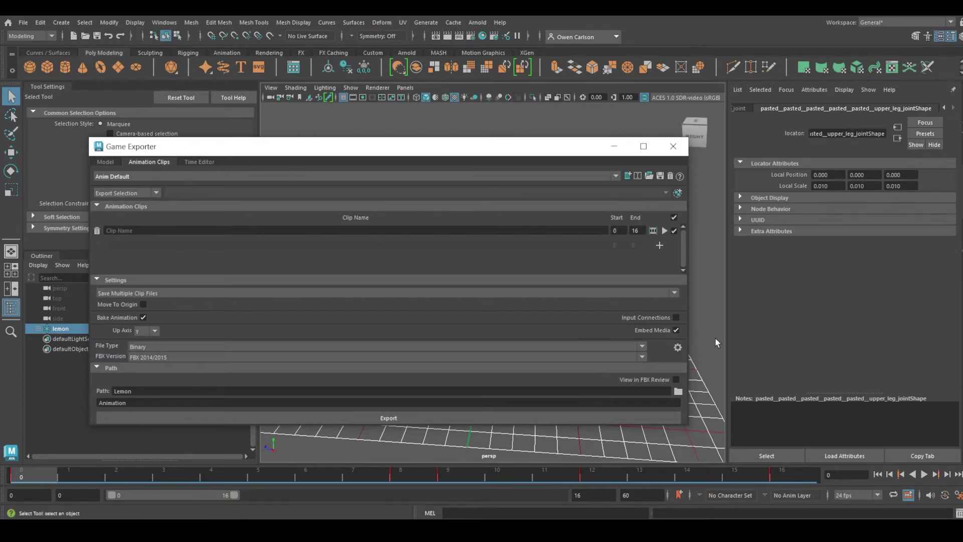
pyautogui.click(481, 230)
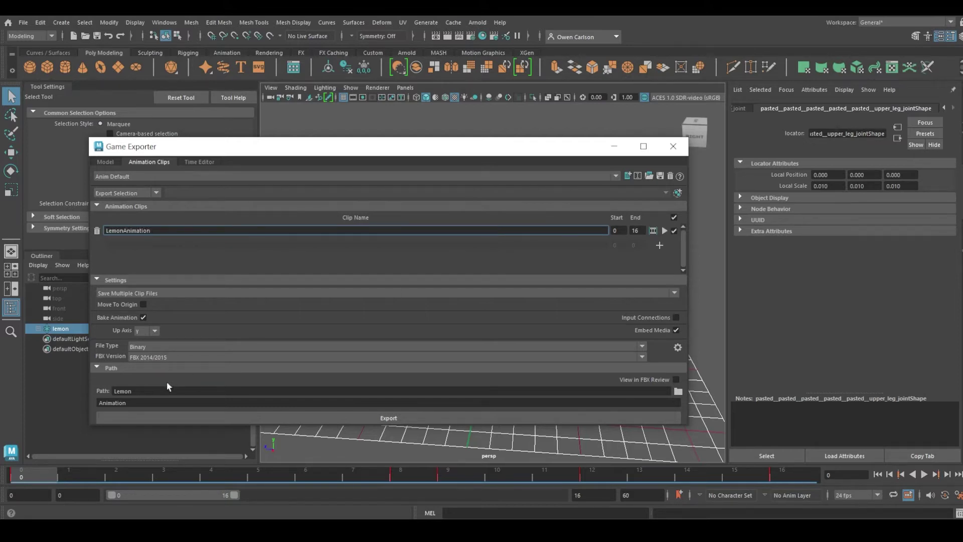
# Step: Choose the project's Lemon folder as the export directory for the animation clip
pyautogui.click(126, 402)
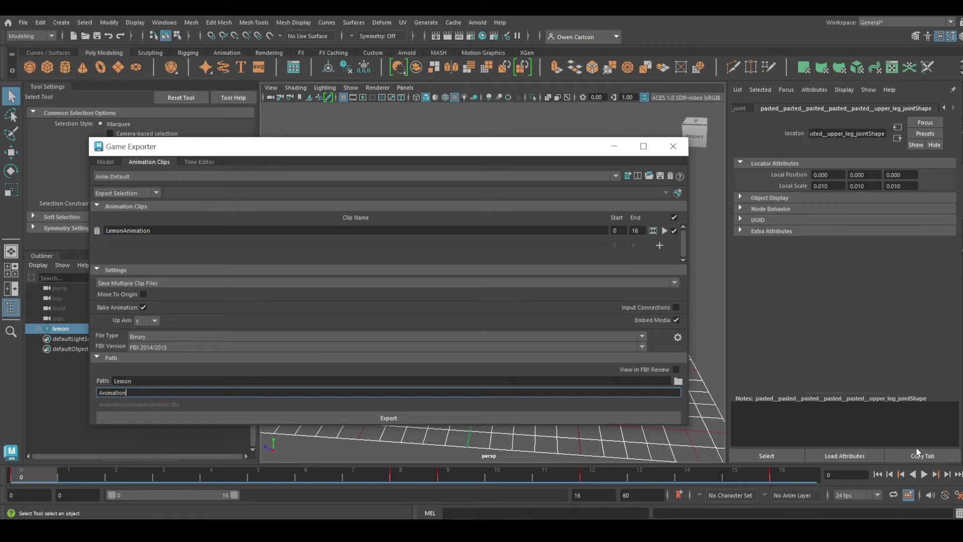
pyautogui.click(678, 381)
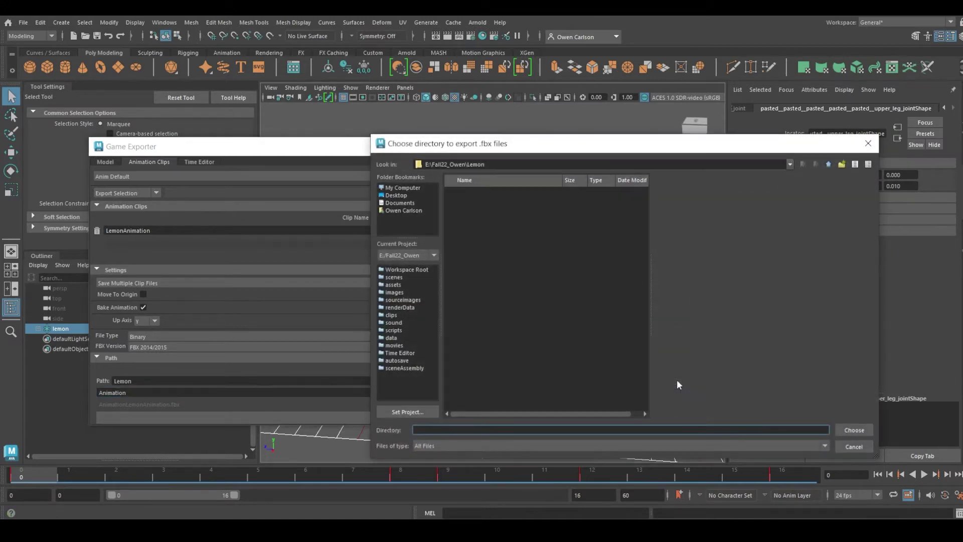
pyautogui.click(841, 430)
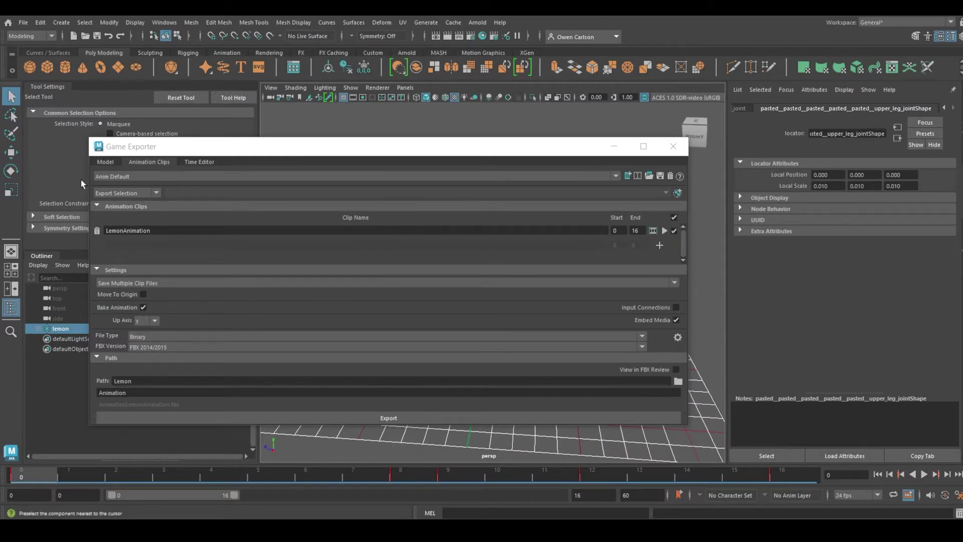
# Step: Export the lemon model as Lemon2 from the model settings, dismiss the notice and close the Game Exporter
pyautogui.click(105, 162)
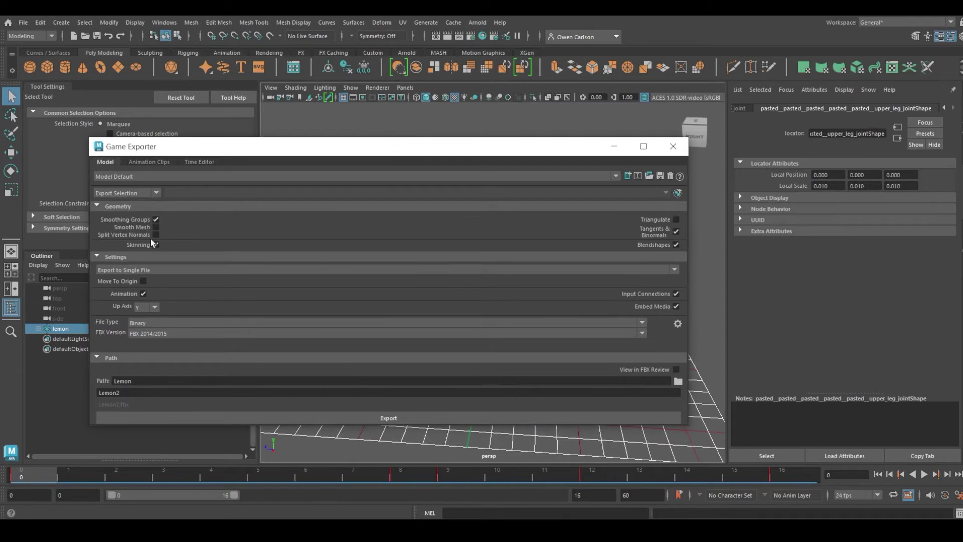
pyautogui.click(310, 416)
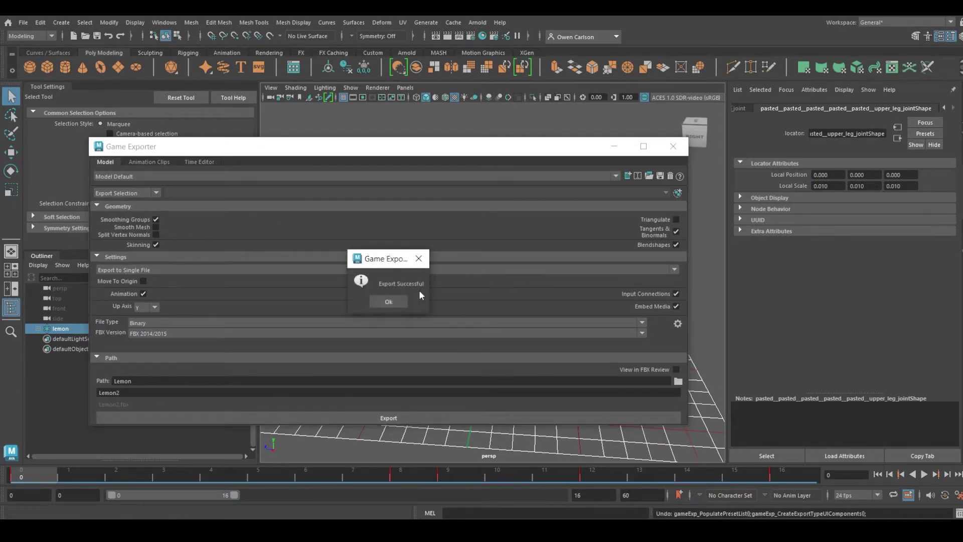
pyautogui.click(389, 301)
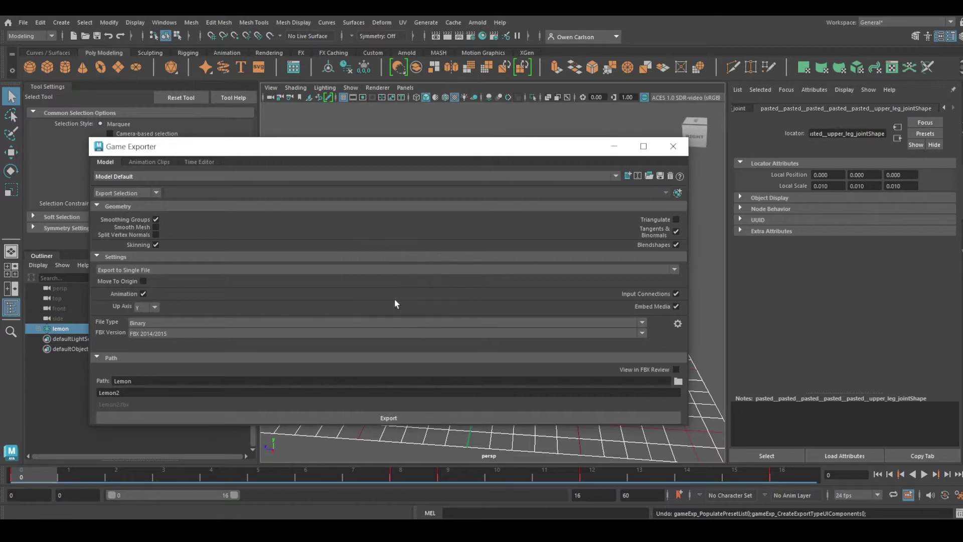
pyautogui.click(666, 151)
# Step: Switch to the Unreal Project Browser and create a First Person game project named TestLemon
pyautogui.hotkey('ctrl', 'n')
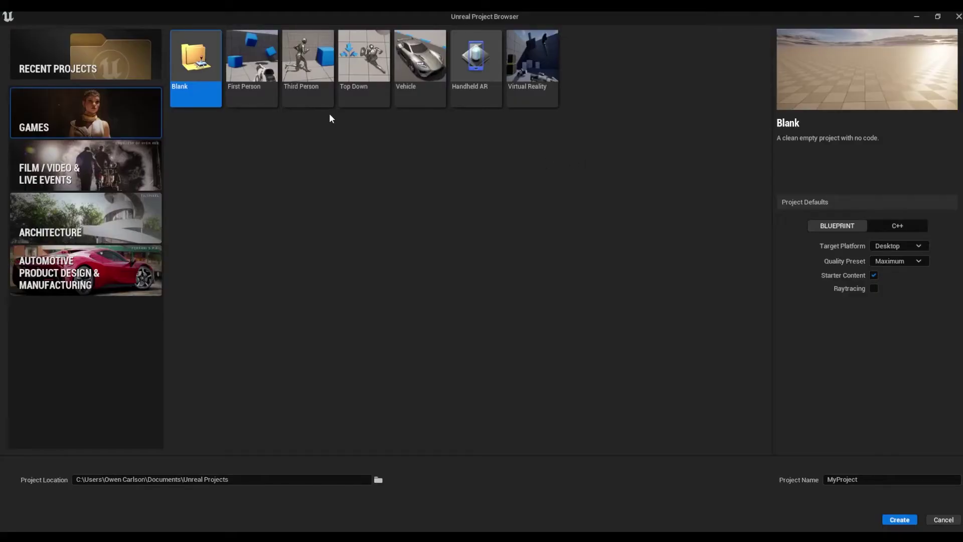
pyautogui.click(258, 75)
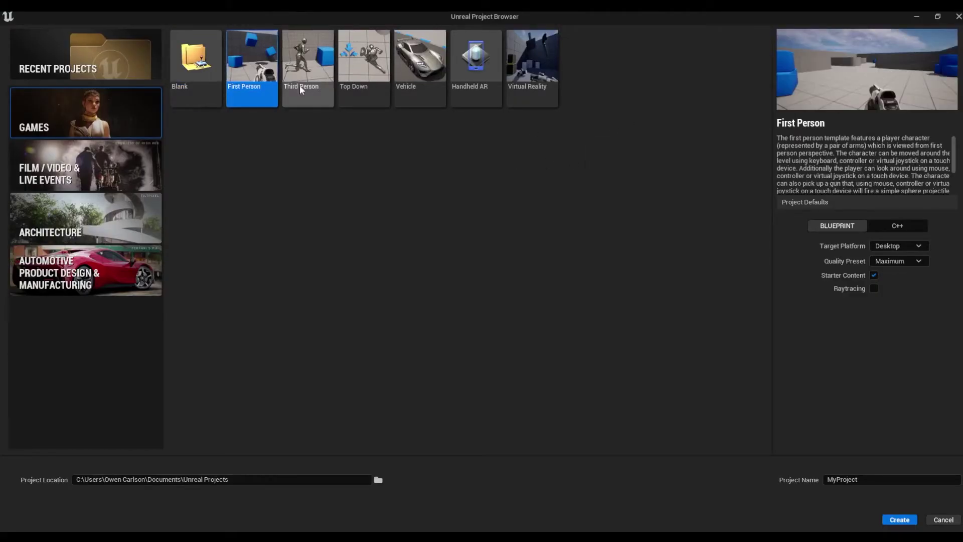
pyautogui.moveTo(870, 479); pyautogui.dragTo(736, 460)
pyautogui.press('BackSpace')
pyautogui.write('Te')
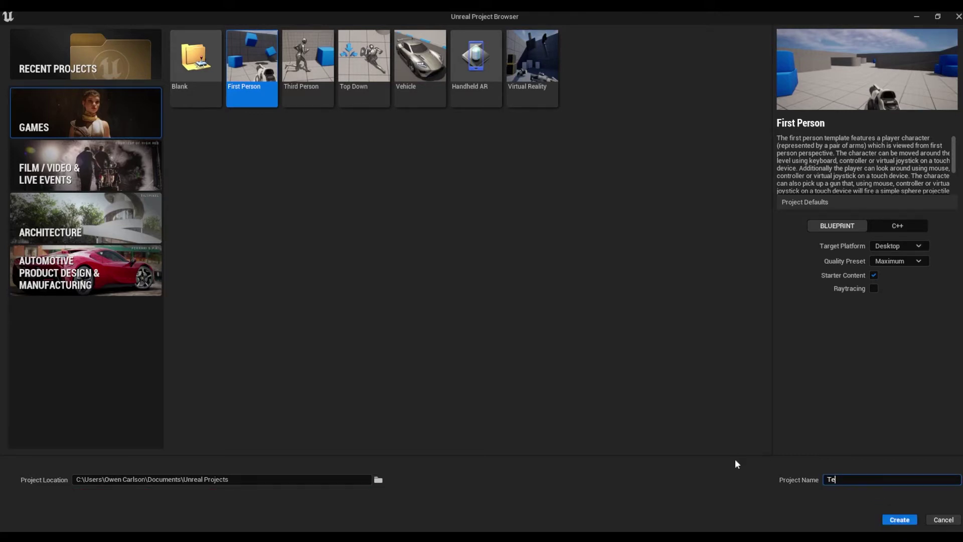
pyautogui.write('stLemon')
pyautogui.click(900, 520)
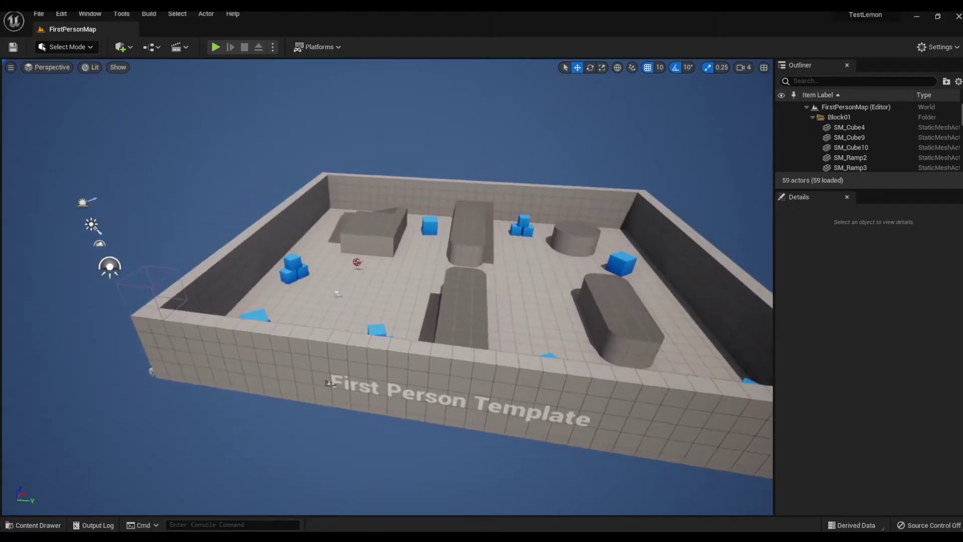
# Step: Create a new folder named Lemon in the project's Content folder
pyautogui.moveTo(387, 287)
pyautogui.mouseDown(button='right')
pyautogui.moveTo(371, 287)
pyautogui.moveTo(451, 281)
pyautogui.moveTo(401, 288)
pyautogui.moveTo(391, 251)
pyautogui.moveTo(437, 274)
pyautogui.moveTo(492, 276)
pyautogui.moveTo(386, 281)
pyautogui.mouseUp(button='right')
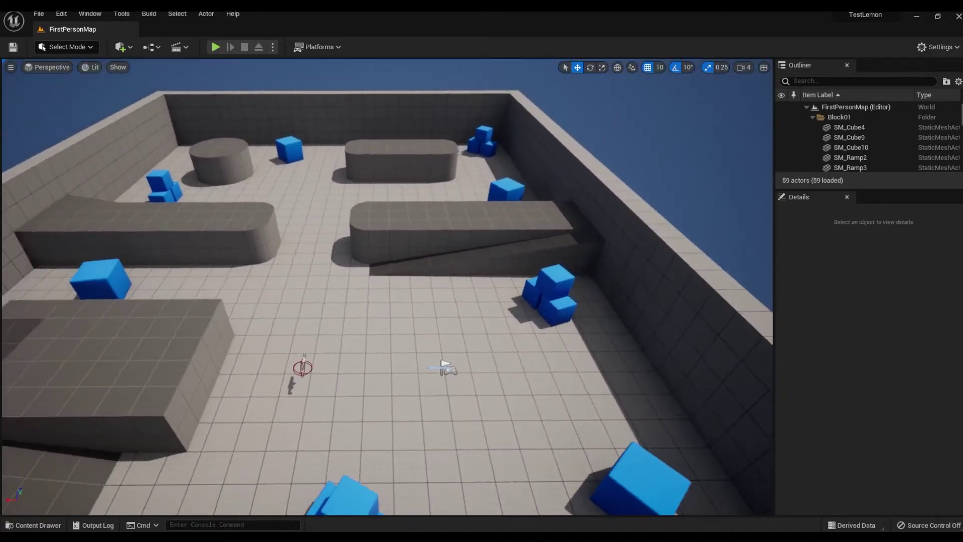
pyautogui.moveTo(522, 315); pyautogui.dragTo(426, 316, button='right')
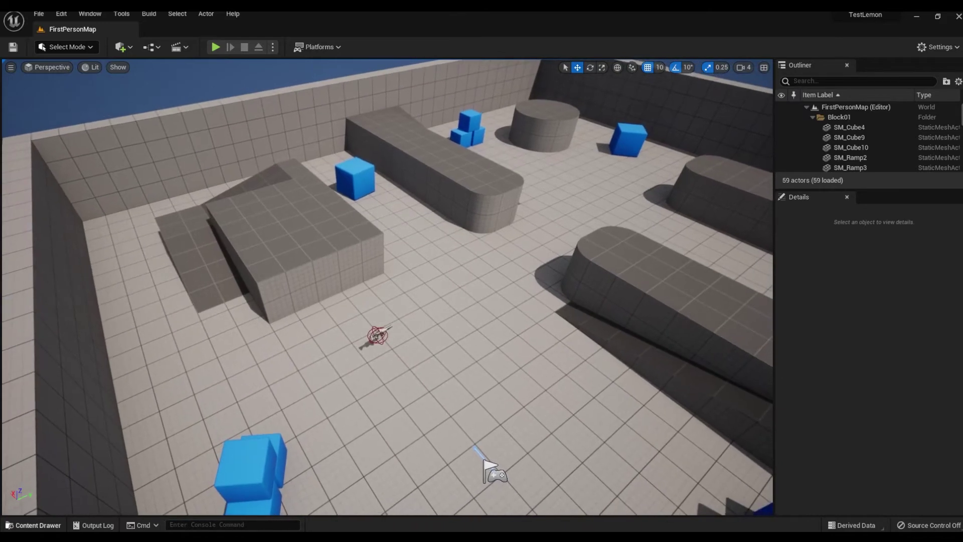
pyautogui.hotkey('ctrl', 'space')
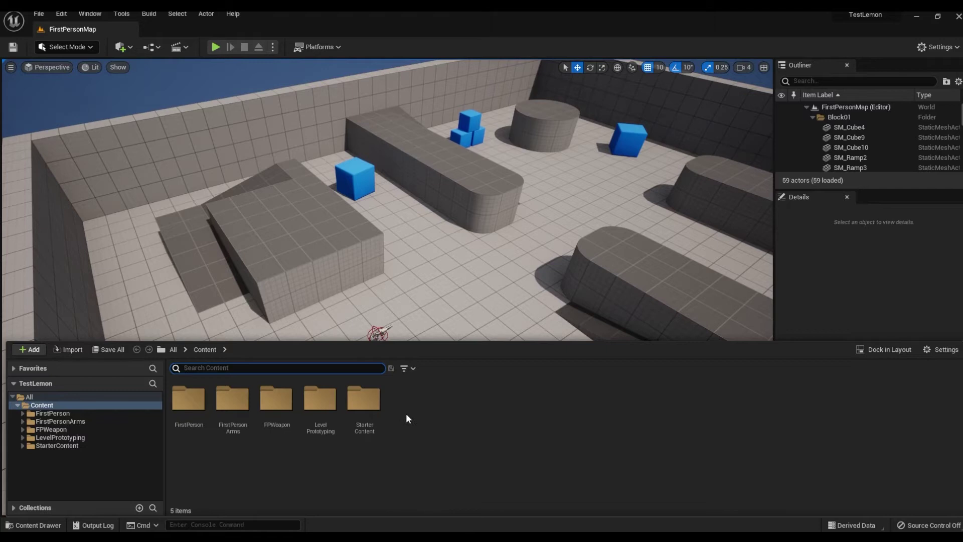
pyautogui.rightClick(459, 422)
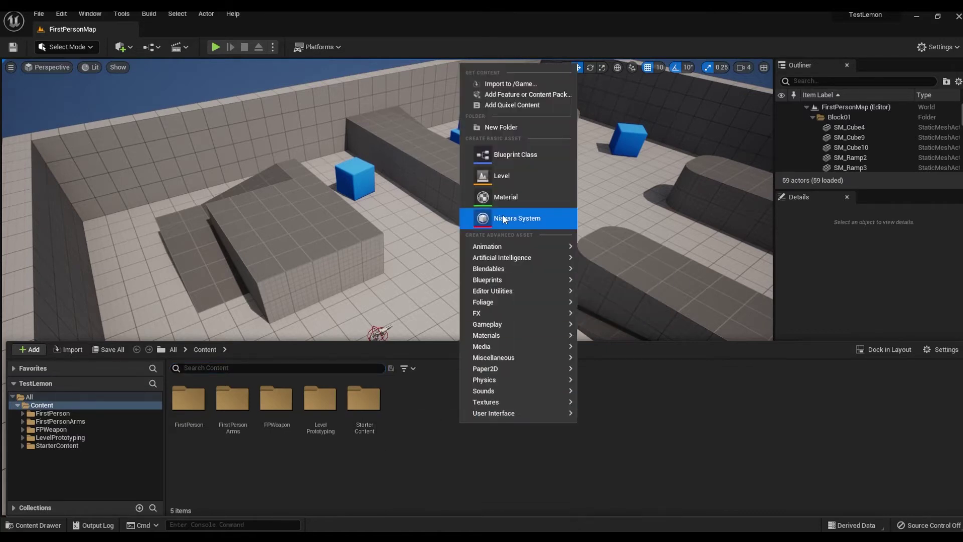
pyautogui.click(508, 128)
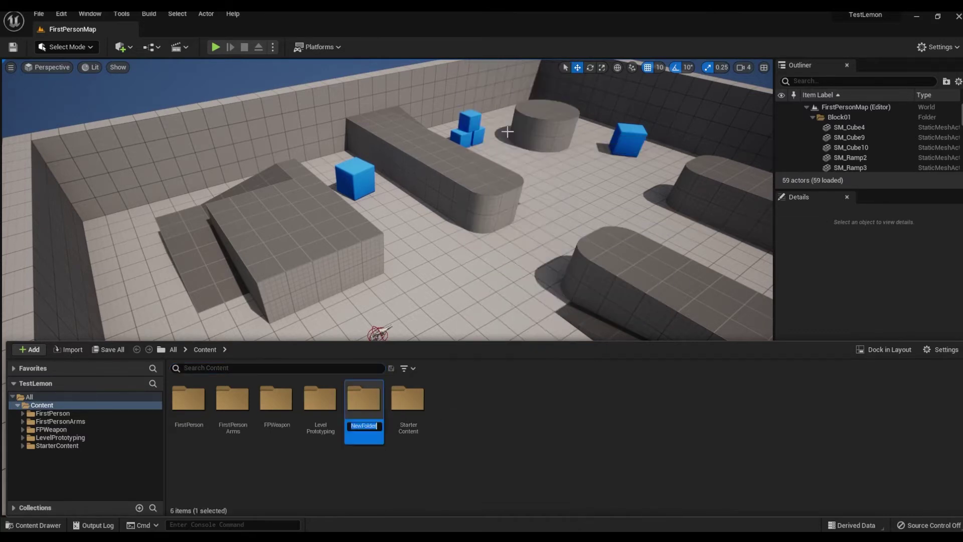
pyautogui.press('BackSpace')
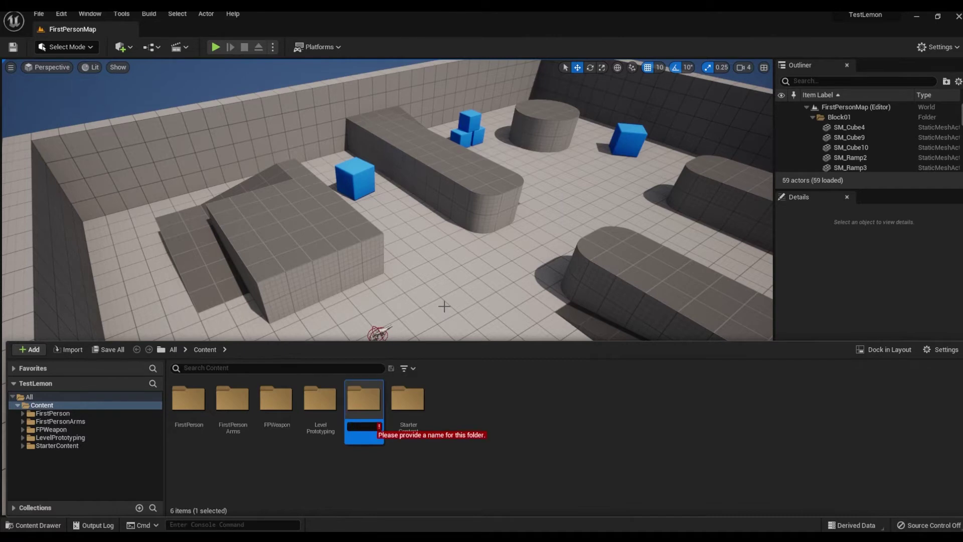
pyautogui.write('Lemon')
pyautogui.press('Return')
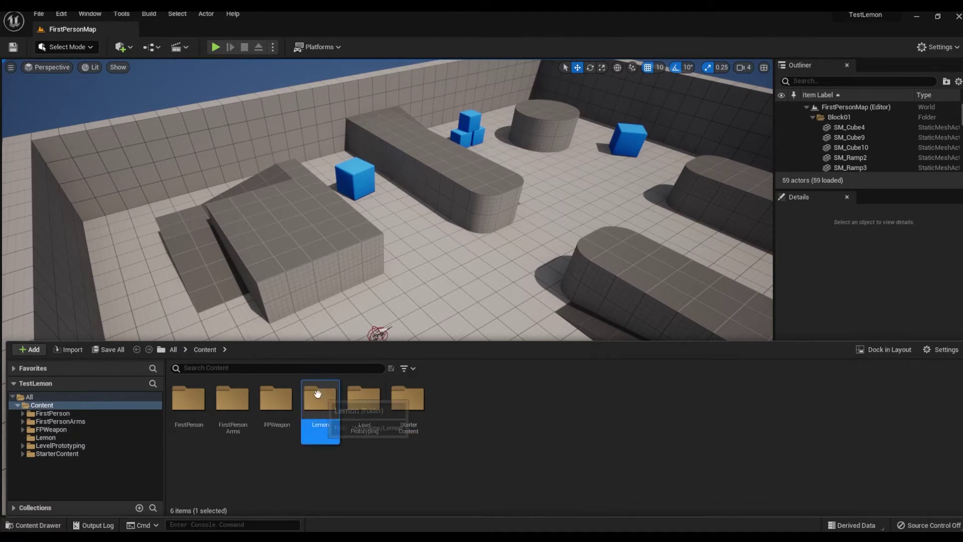
# Step: Open the new Lemon content folder and choose the exported Lemon FBX from the Maya project's Lemon folder for import
pyautogui.doubleClick(319, 396)
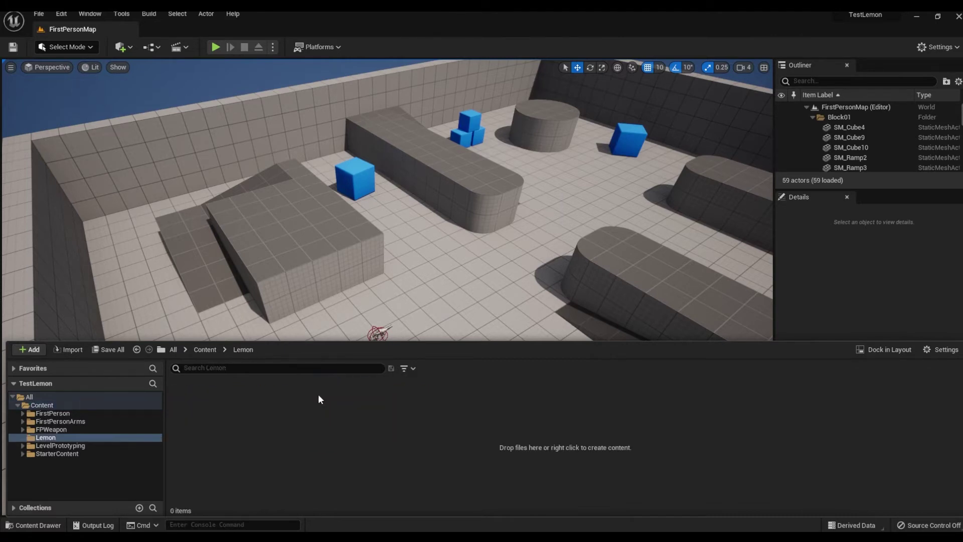
pyautogui.click(64, 349)
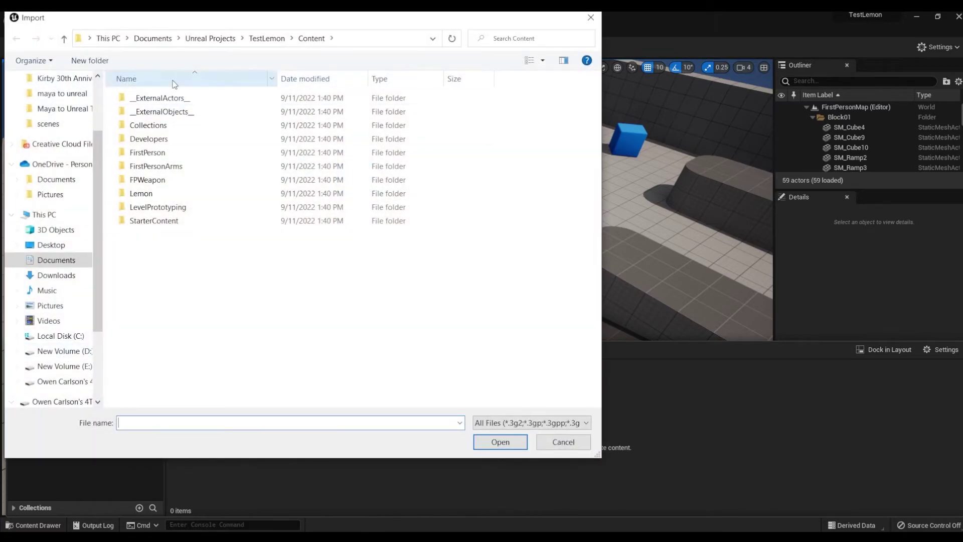
pyautogui.scroll(1, 63, 110)
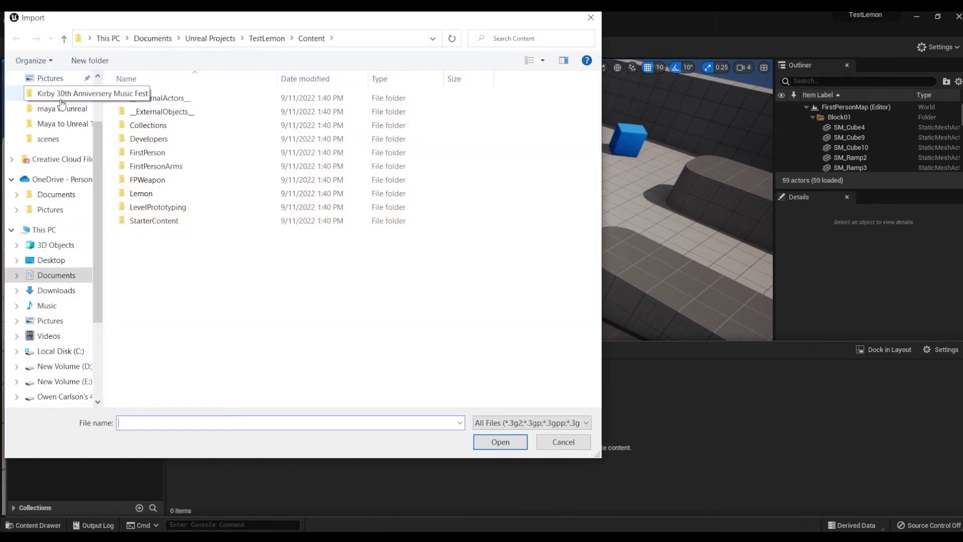
pyautogui.scroll(2, 64, 121)
pyautogui.click(65, 139)
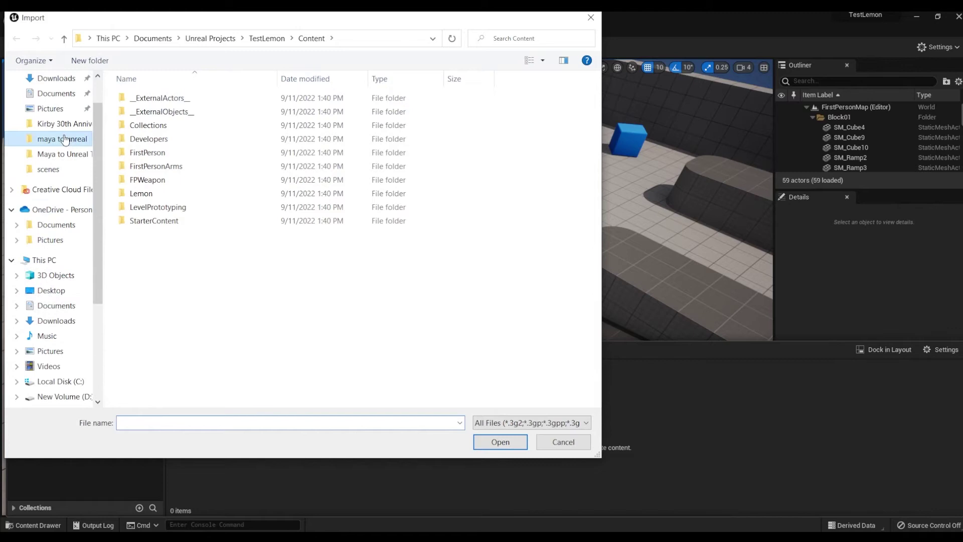
pyautogui.click(209, 40)
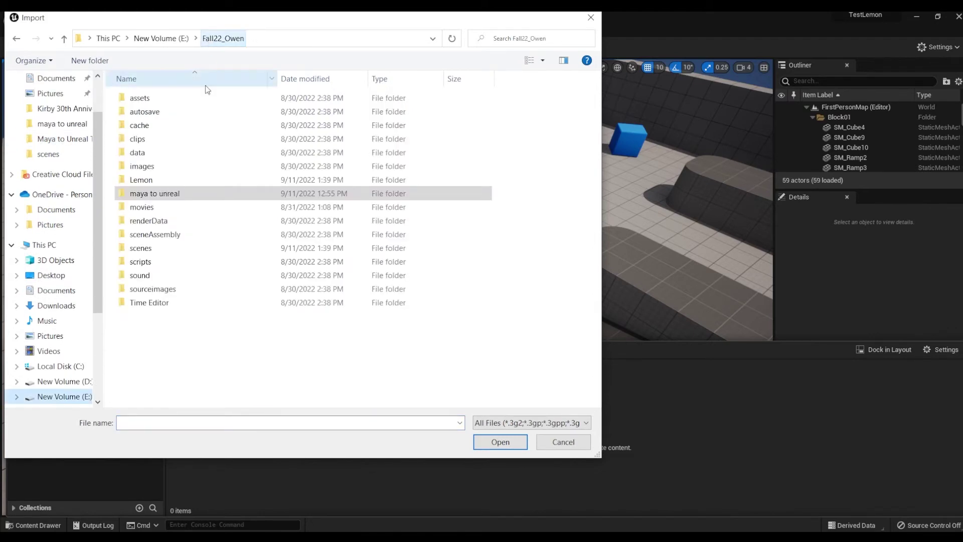
pyautogui.doubleClick(171, 180)
pyautogui.doubleClick(141, 97)
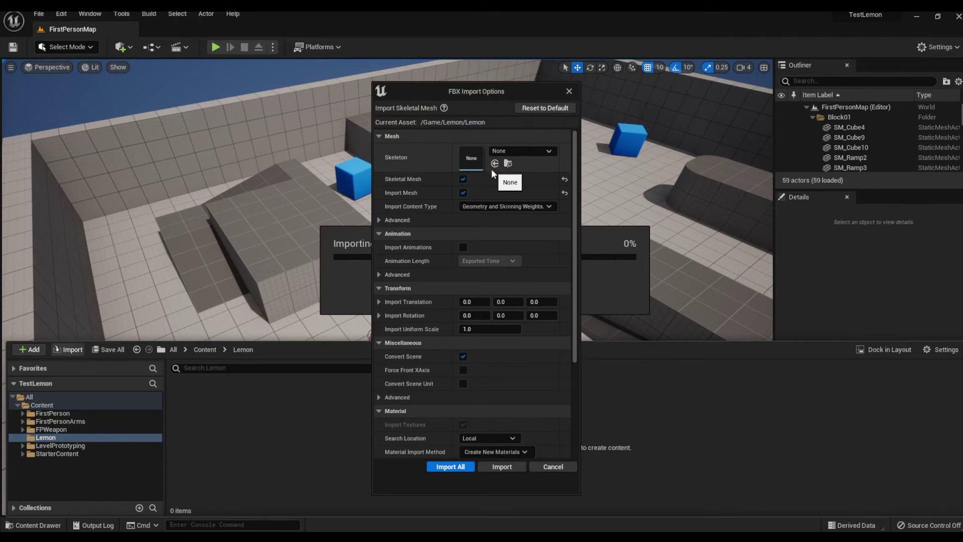
# Step: Enable Import Animations in the FBX import options and import all of the lemon's assets
pyautogui.click(463, 247)
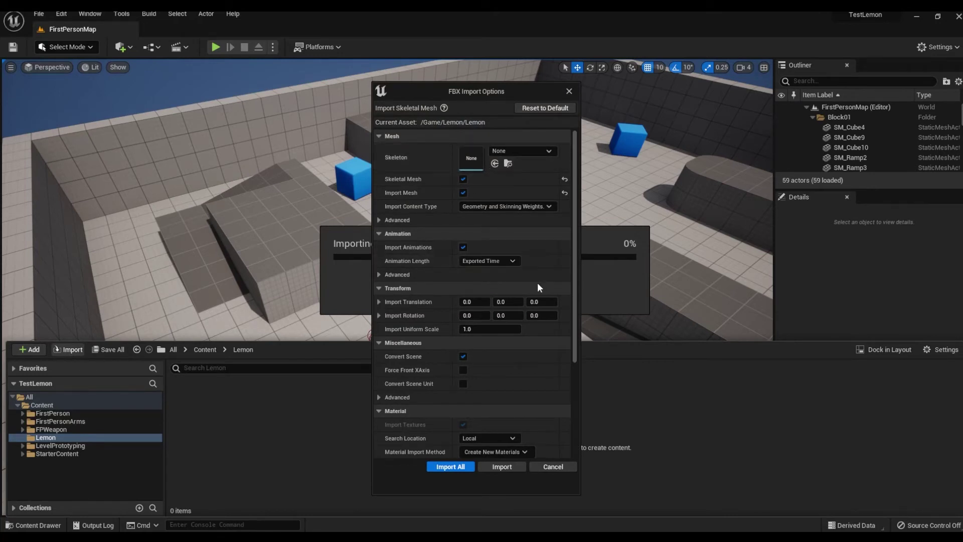
pyautogui.scroll(-2, 537, 282)
pyautogui.scroll(2, 550, 323)
pyautogui.scroll(-5, 549, 323)
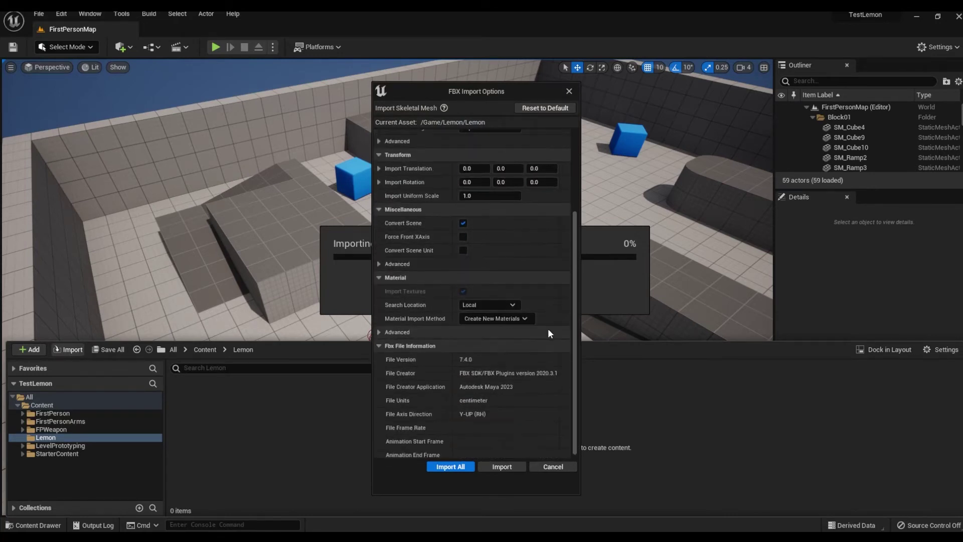
pyautogui.click(450, 466)
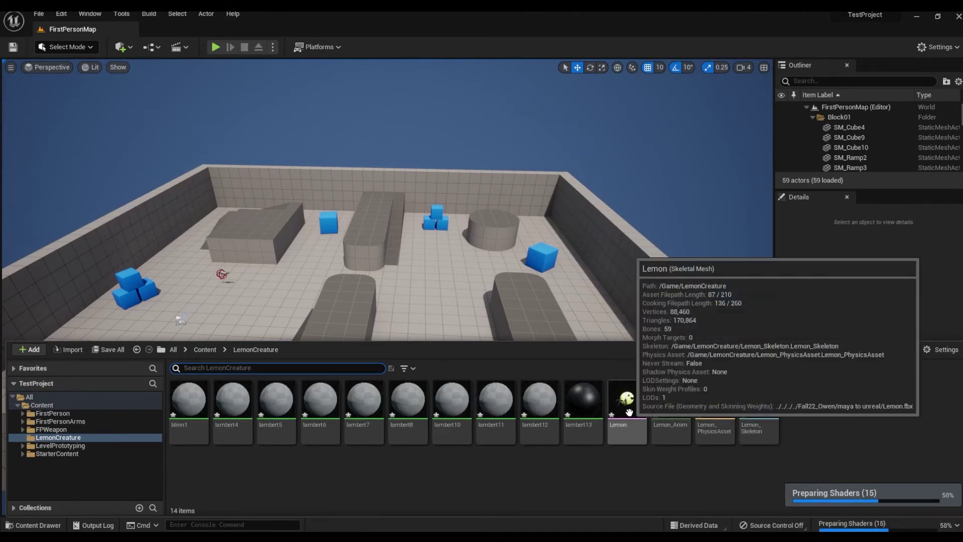
# Step: Place the Lemon skeletal mesh on the level floor at about X 1490, Y 2090, Z 0
pyautogui.moveTo(629, 412); pyautogui.dragTo(409, 285)
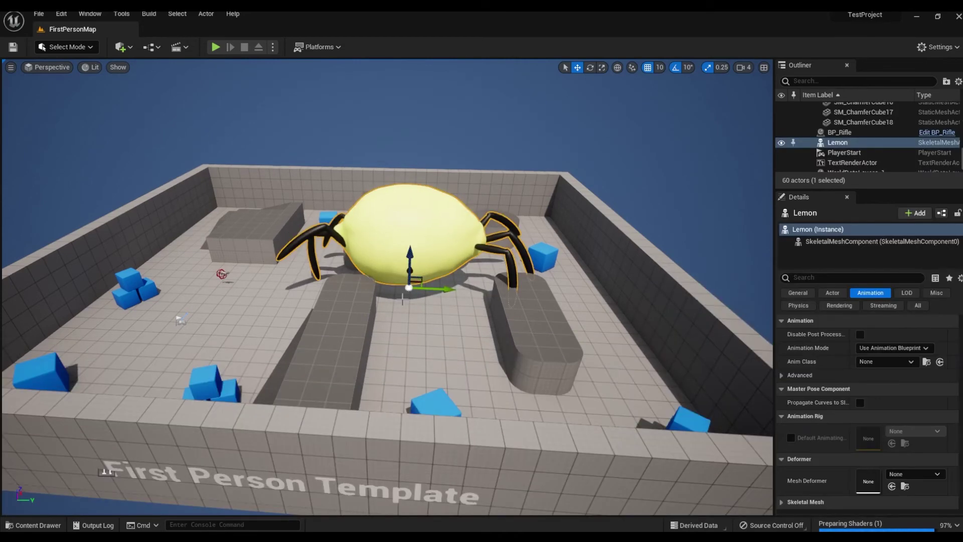
pyautogui.moveTo(410, 286); pyautogui.dragTo(612, 271, button='right')
pyautogui.press('a')
# Step: Scale the lemon uniformly to 0.1125 with locked proportions and move it across the floor to about X 1230, Y 1370
pyautogui.click(800, 295)
pyautogui.click(837, 363)
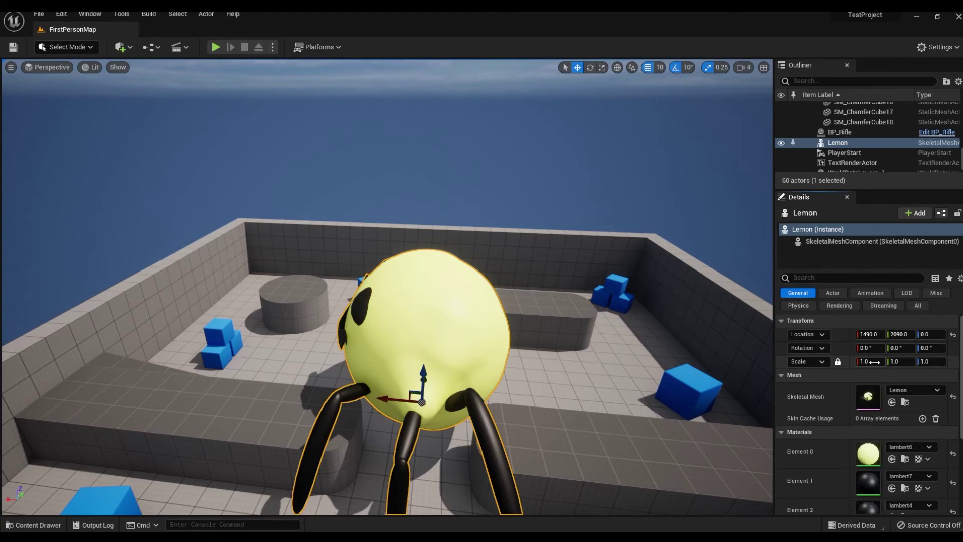
pyautogui.moveTo(873, 362); pyautogui.dragTo(739, 363)
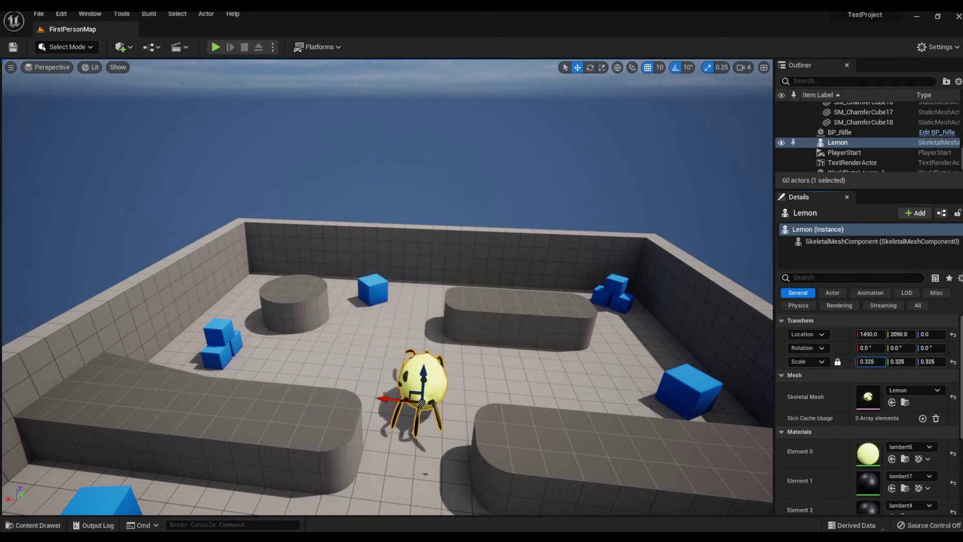
pyautogui.moveTo(869, 362); pyautogui.dragTo(826, 362)
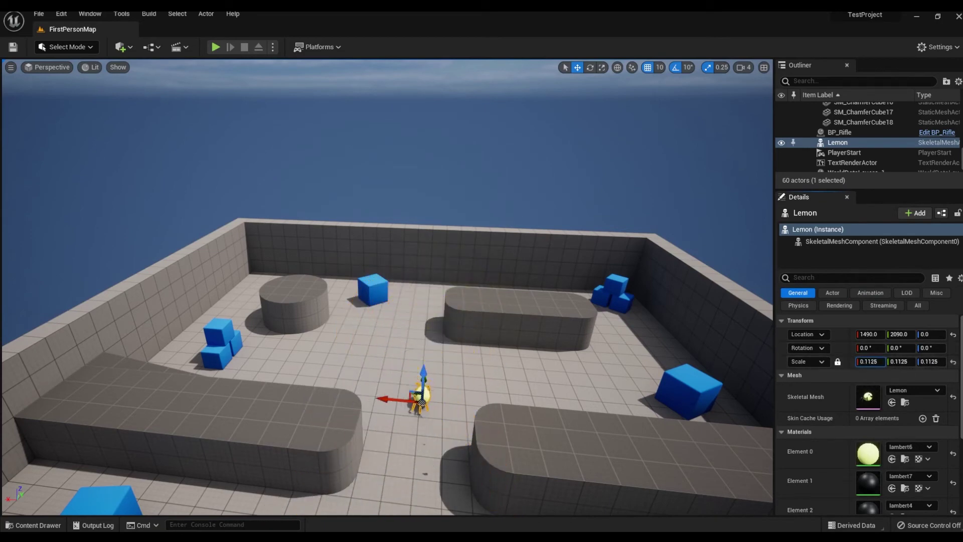
pyautogui.moveTo(521, 389); pyautogui.dragTo(657, 391, button='right')
pyautogui.moveTo(334, 350); pyautogui.dragTo(529, 382)
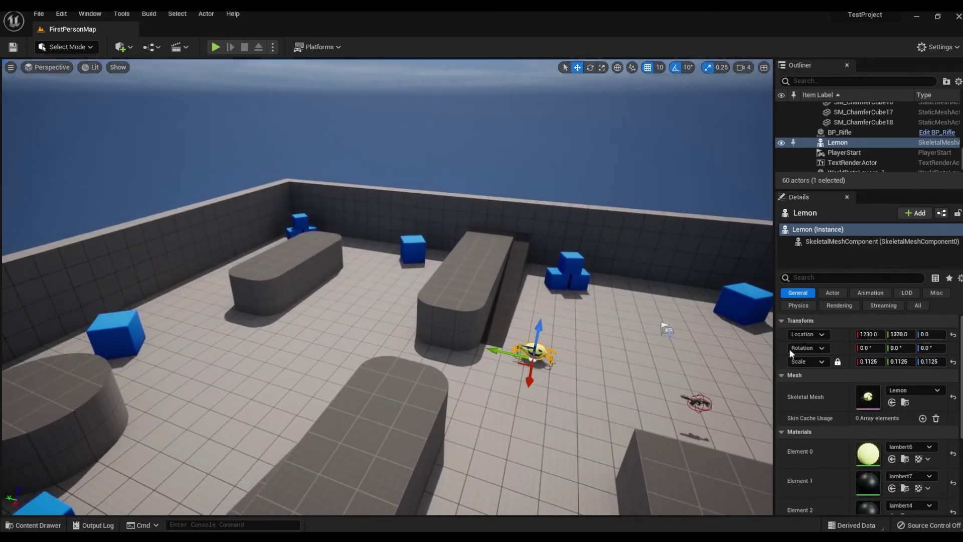
# Step: Set the lemon's animation mode to Use Animation Asset and assign Lemon_Anim as the animation to play
pyautogui.click(862, 293)
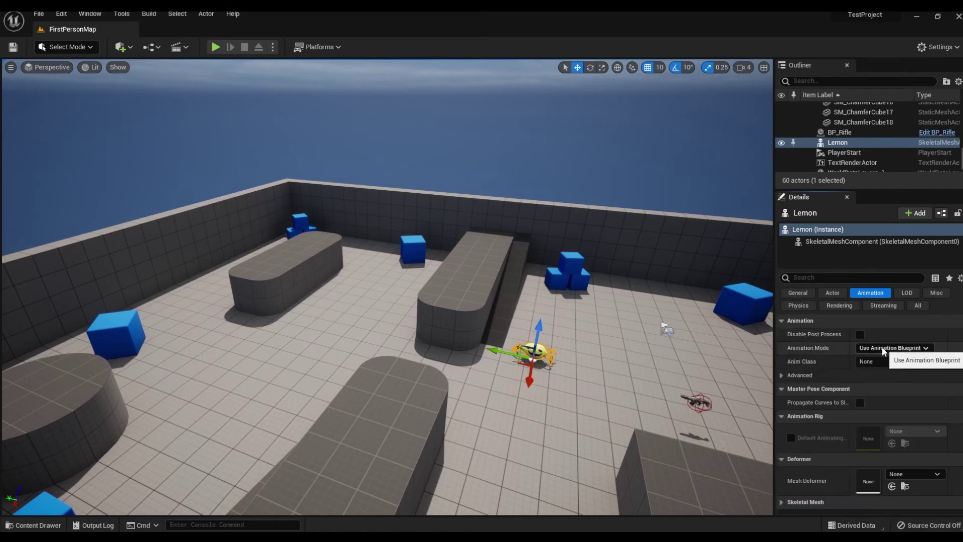
pyautogui.click(886, 347)
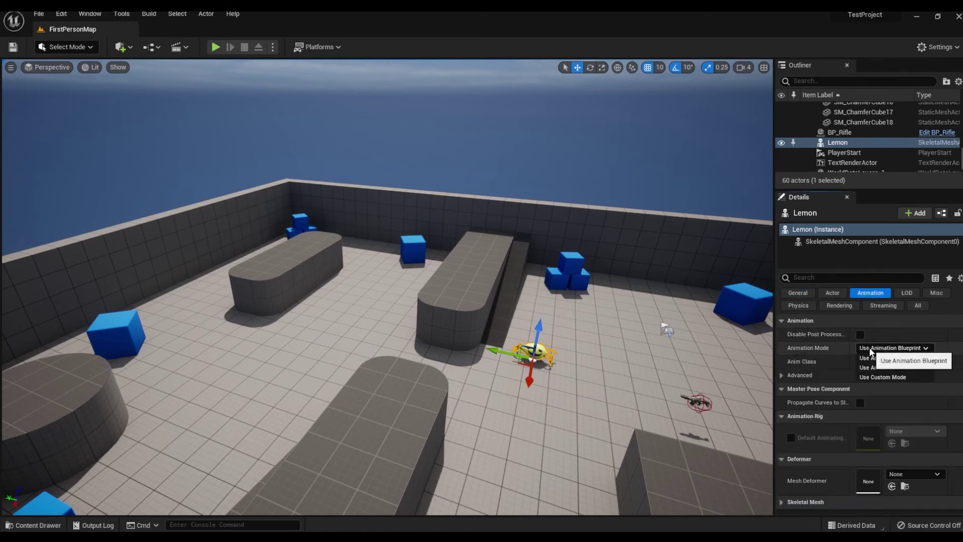
pyautogui.click(903, 368)
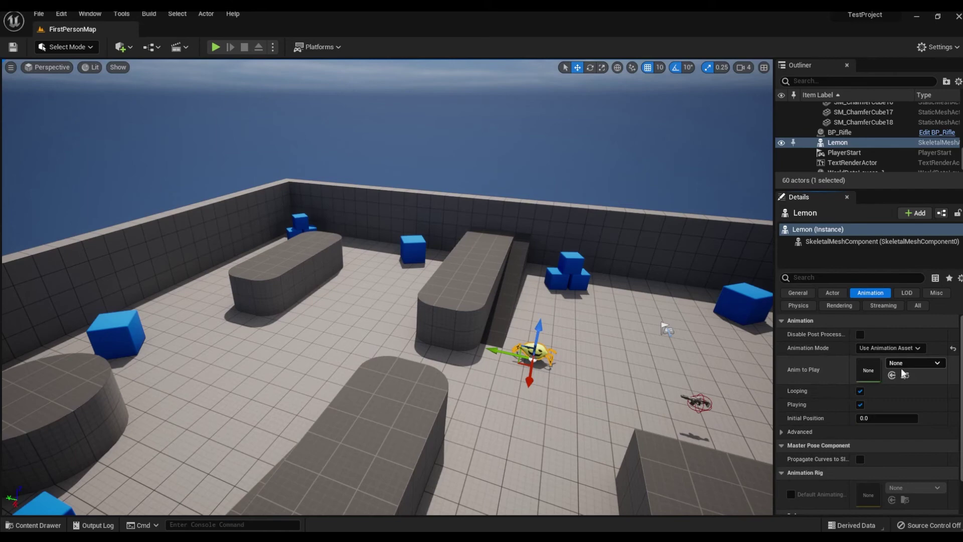
pyautogui.click(906, 364)
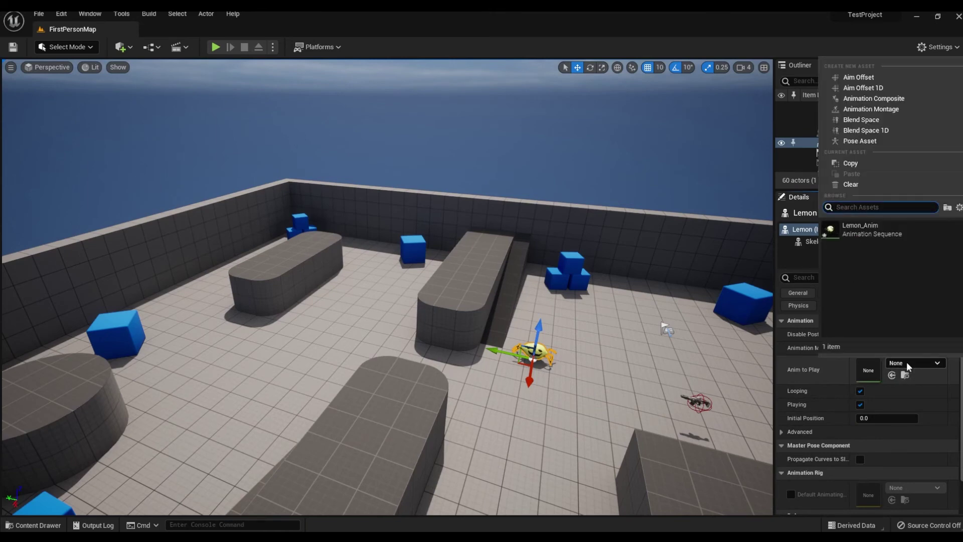
pyautogui.click(865, 227)
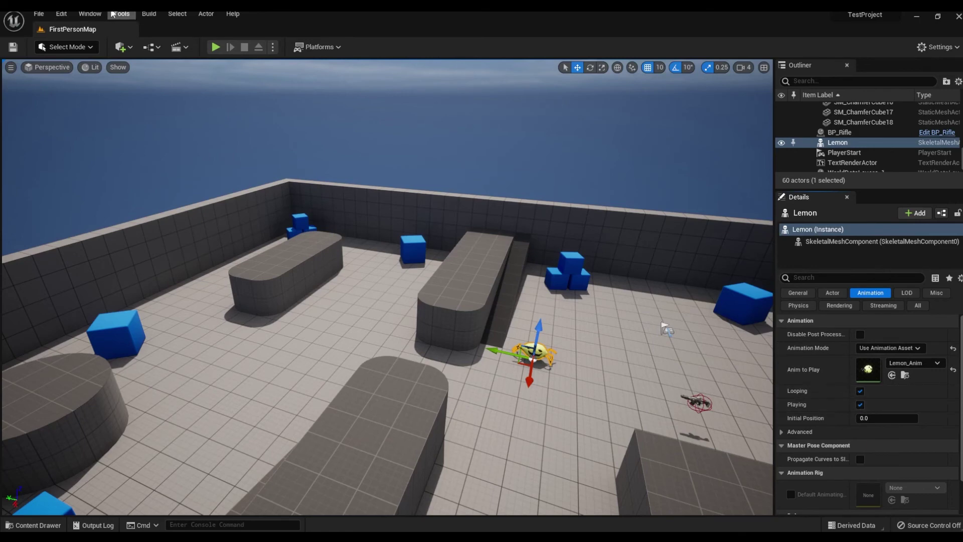
# Step: Play the level, walk up to the lemon to check its animation, and stop the play session
pyautogui.click(215, 47)
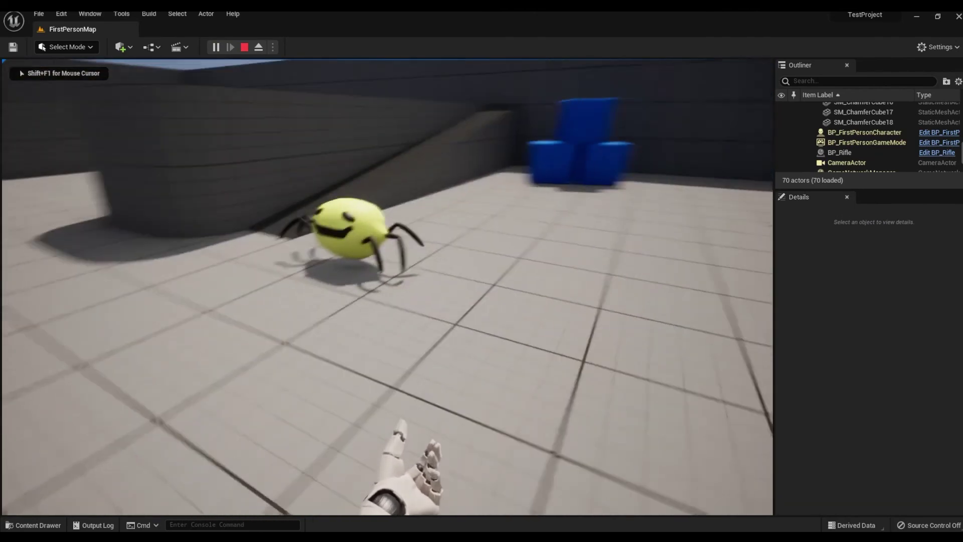
pyautogui.press('a')
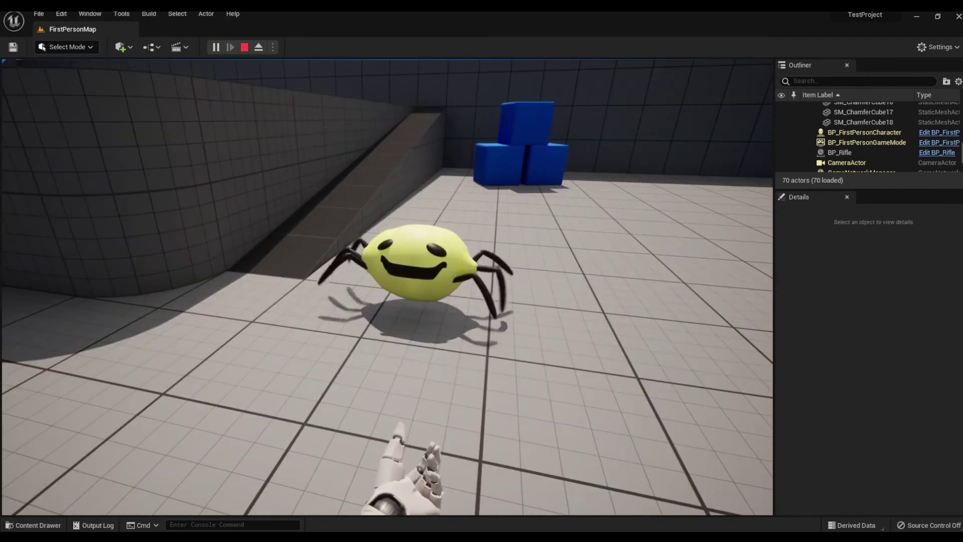
pyautogui.press('Escape')
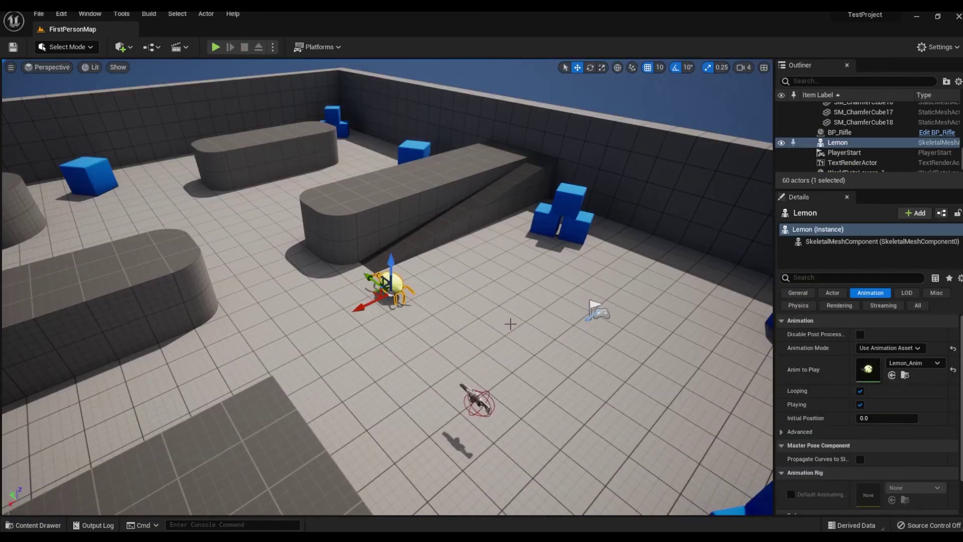
pyautogui.moveTo(501, 309); pyautogui.dragTo(542, 302, button='right')
pyautogui.press('w')
pyautogui.press('d')
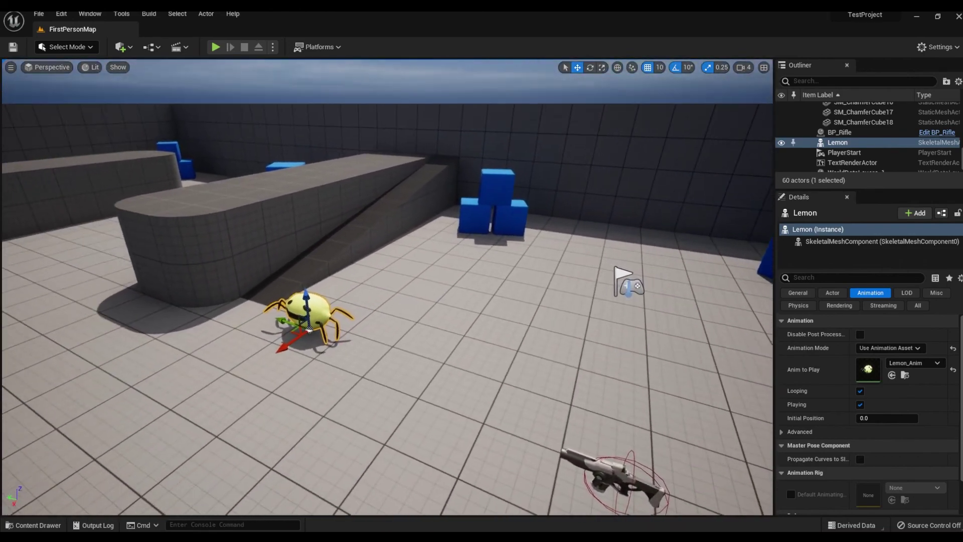